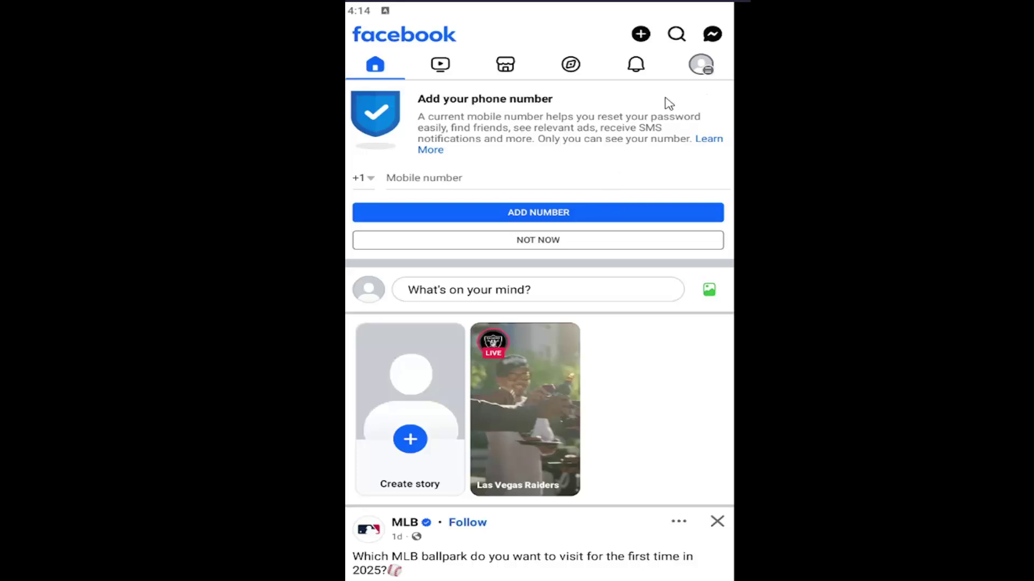
Step: Open Settings from the Settings & privacy section of the Facebook menu
{"action": "left_click", "coordinate": [701, 65]}
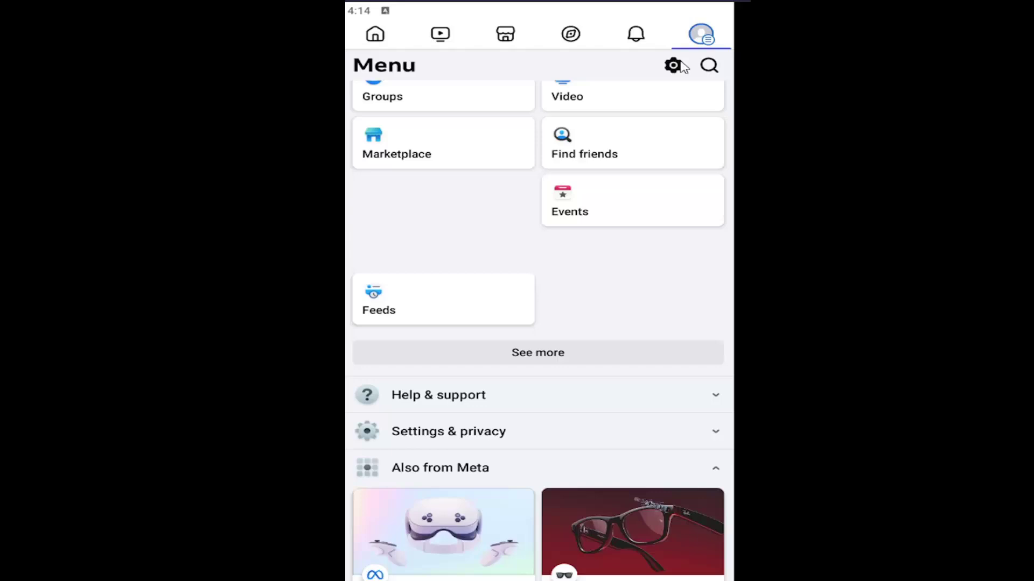
{"action": "scroll", "coordinate": [472, 422], "scroll_direction": "down", "scroll_amount": 1}
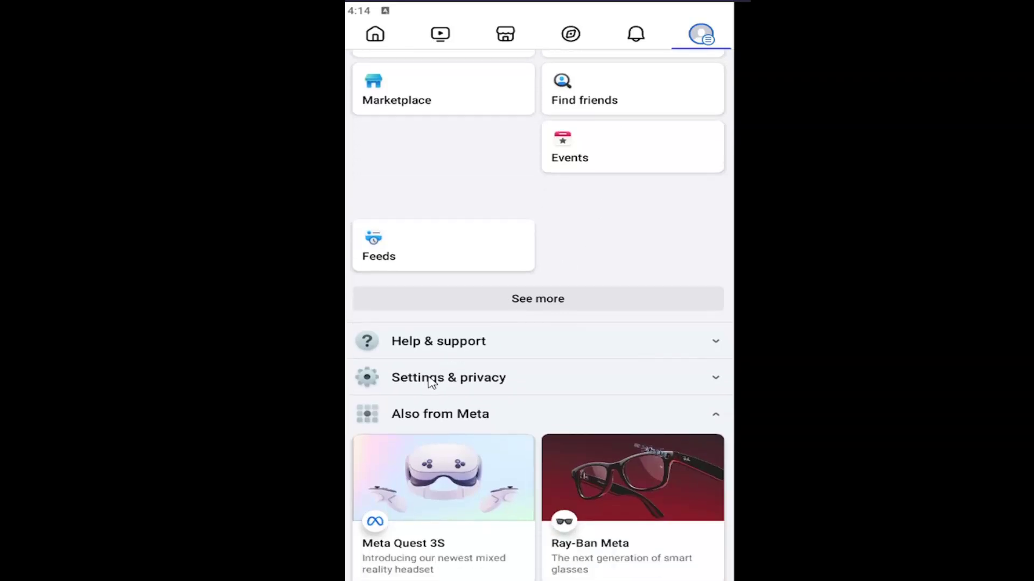
{"action": "left_click", "coordinate": [430, 383]}
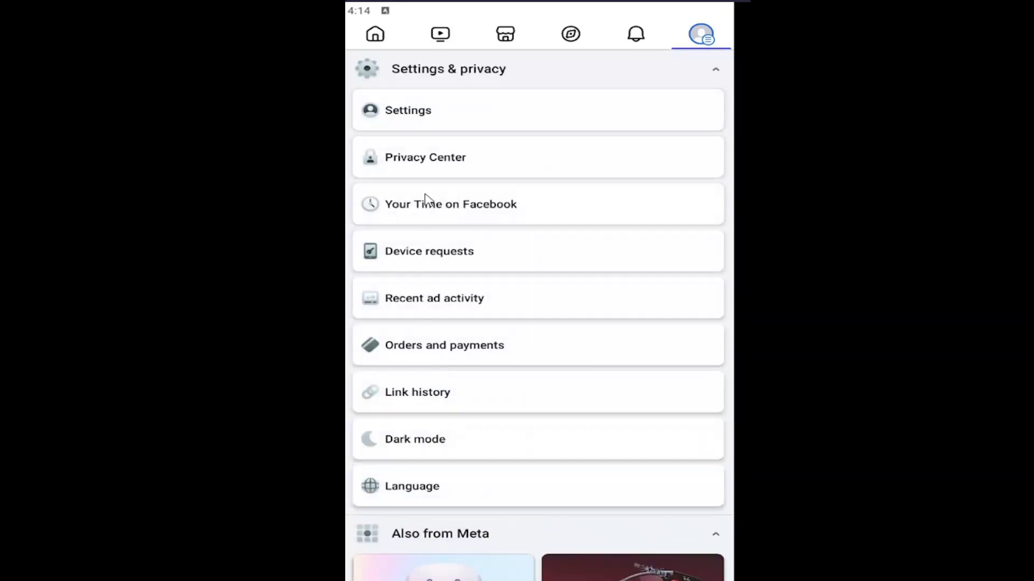
{"action": "left_click", "coordinate": [416, 117]}
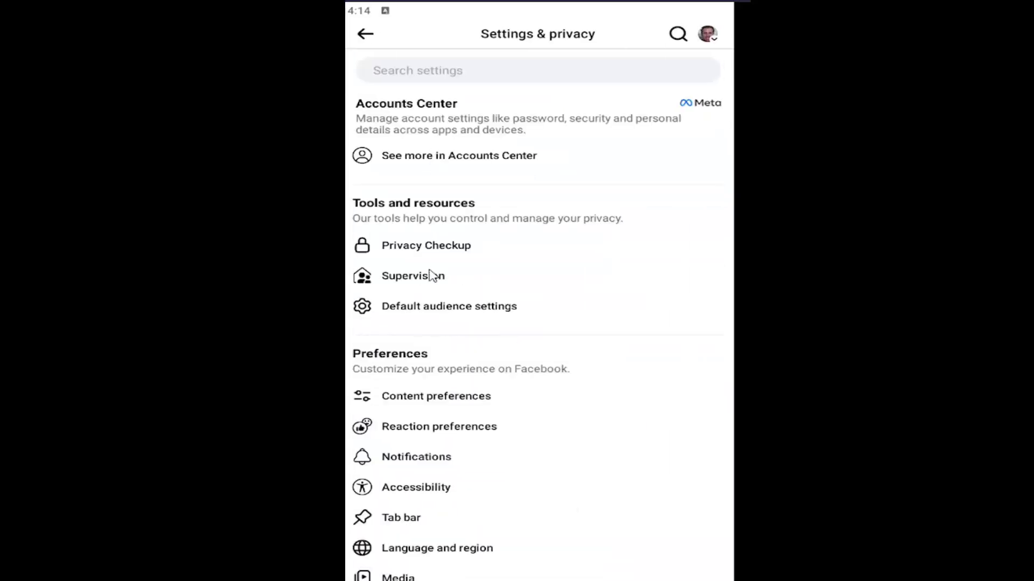
{"action": "scroll", "coordinate": [449, 430], "scroll_direction": "down", "scroll_amount": 3}
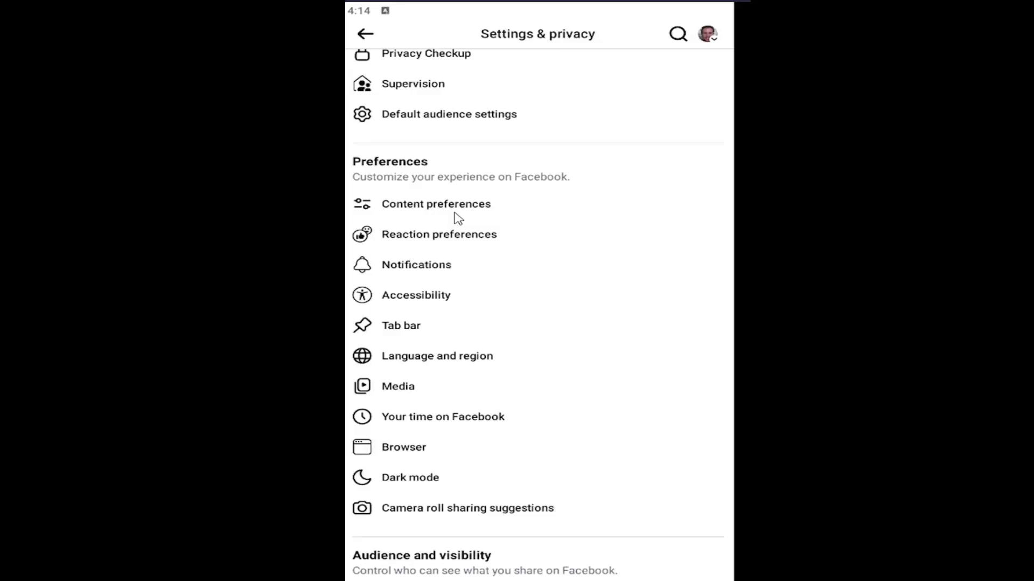
{"action": "scroll", "coordinate": [450, 431], "scroll_direction": "down", "scroll_amount": 1}
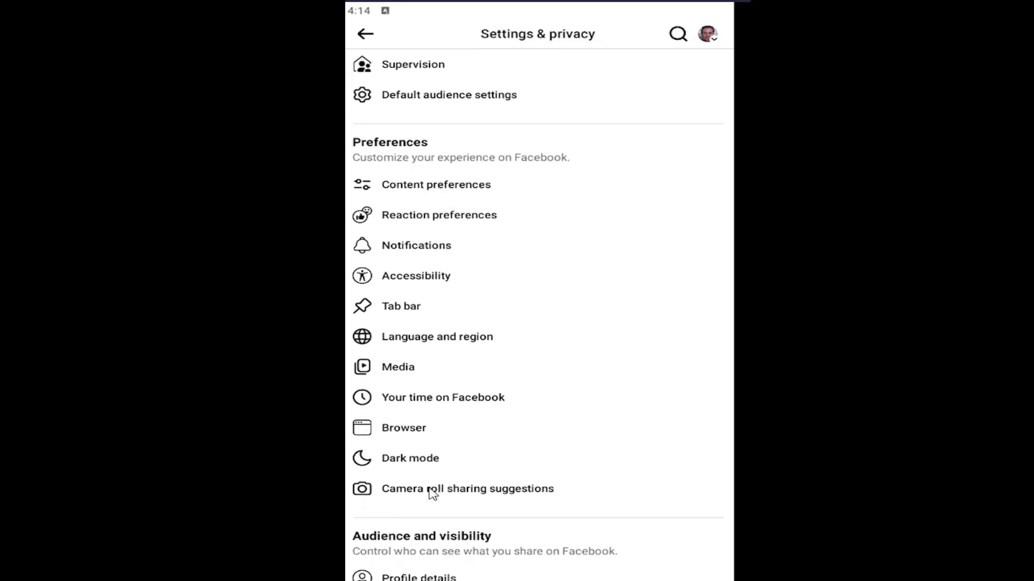
{"action": "scroll", "coordinate": [460, 487], "scroll_direction": "down", "scroll_amount": 1}
Step: Switch off 'Get camera roll suggestions when you're browsing Facebook' under Camera roll sharing suggestions
{"action": "left_click", "coordinate": [461, 467]}
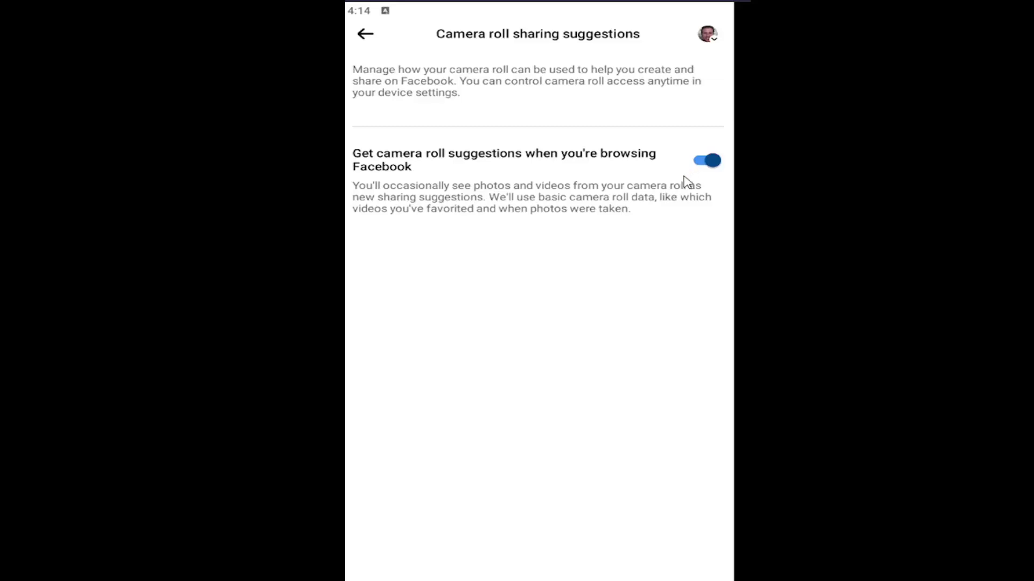
{"action": "left_click", "coordinate": [718, 164]}
Step: Back out of settings and the menu to the Facebook Home feed
{"action": "left_click", "coordinate": [365, 36]}
{"action": "left_click", "coordinate": [366, 36]}
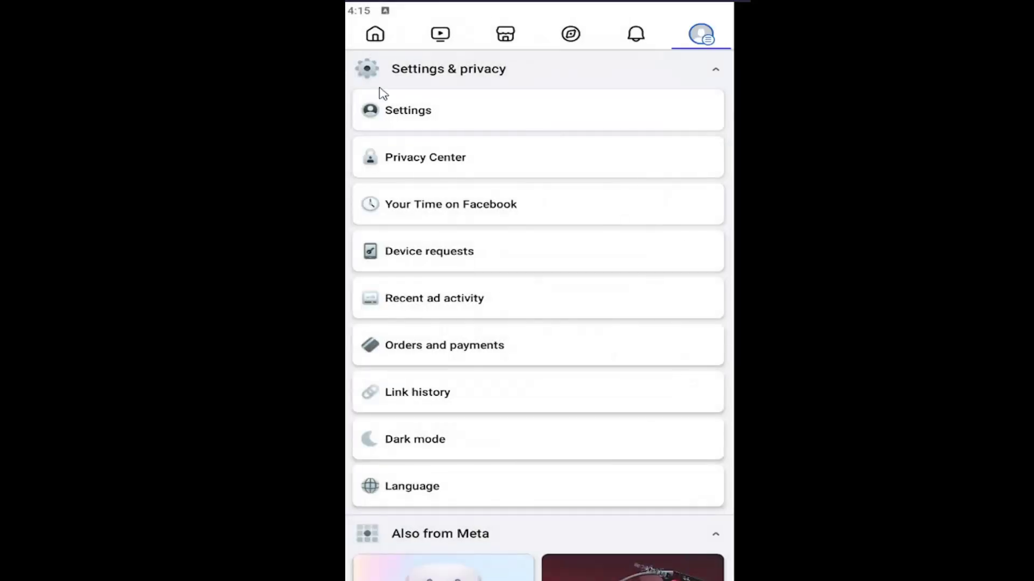
{"action": "left_click", "coordinate": [428, 71]}
{"action": "left_click", "coordinate": [375, 37]}
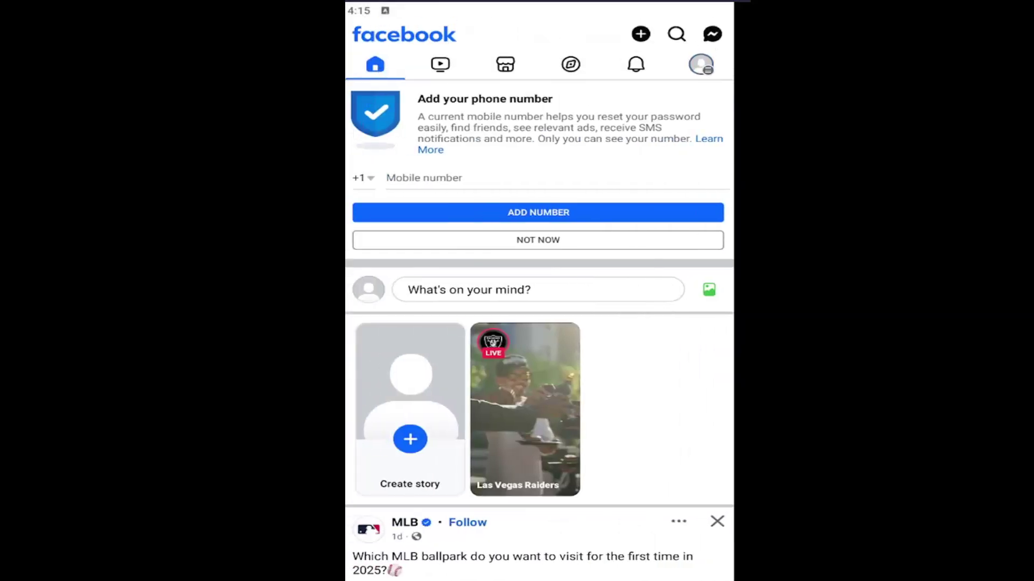